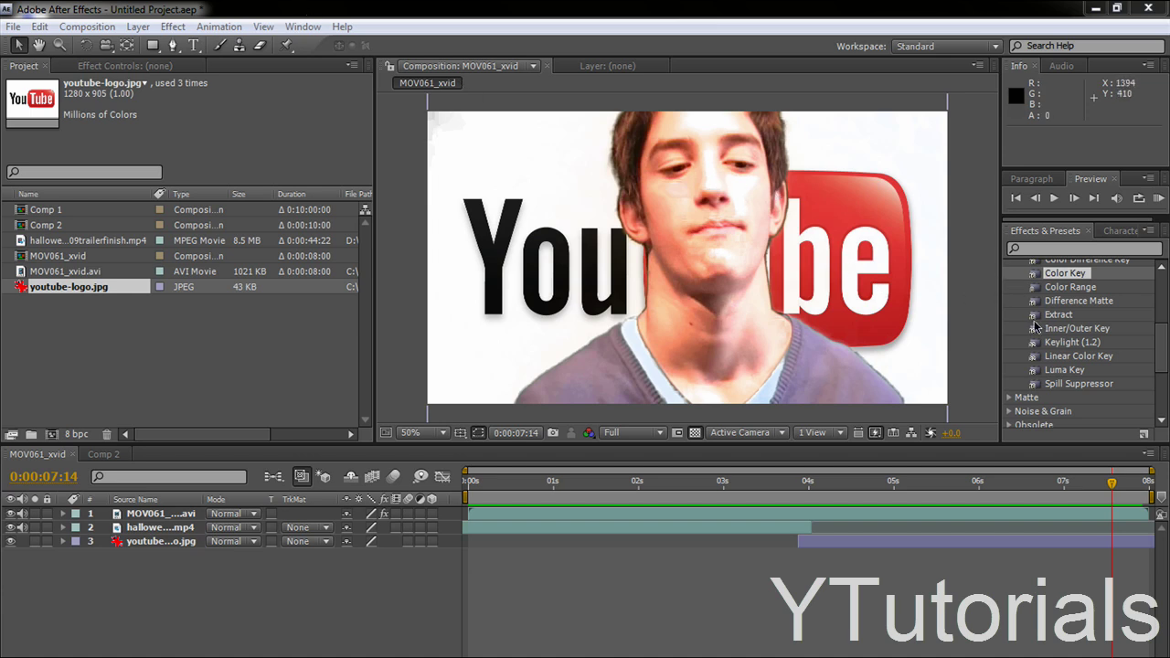
Step: Locate Keylight (1.2) under Keying, then play and stop a preview of the finished keyed composite
{"action": "left_click", "coordinate": [1067, 343]}
{"action": "scroll", "coordinate": [1042, 365], "scroll_direction": "up", "scroll_amount": 4}
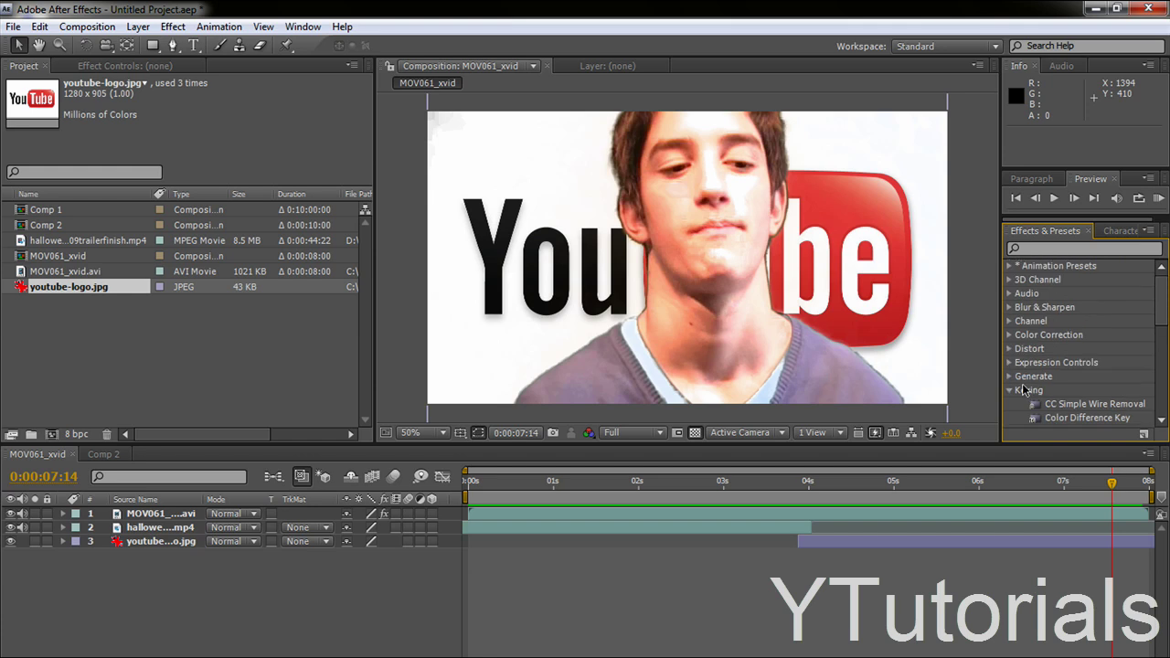
{"action": "left_click", "coordinate": [1008, 391]}
{"action": "scroll", "coordinate": [879, 275], "scroll_direction": "up", "scroll_amount": 6}
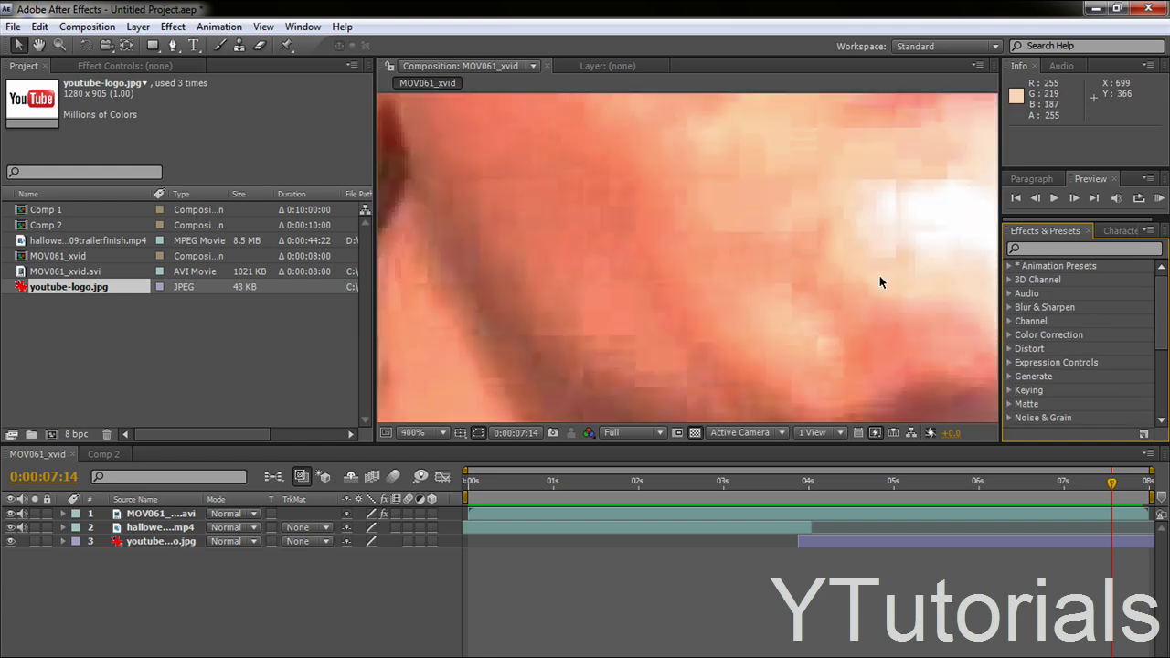
{"action": "scroll", "coordinate": [879, 275], "scroll_direction": "down", "scroll_amount": 10}
{"action": "scroll", "coordinate": [879, 275], "scroll_direction": "up", "scroll_amount": 4}
{"action": "scroll", "coordinate": [879, 275], "scroll_direction": "down", "scroll_amount": 3}
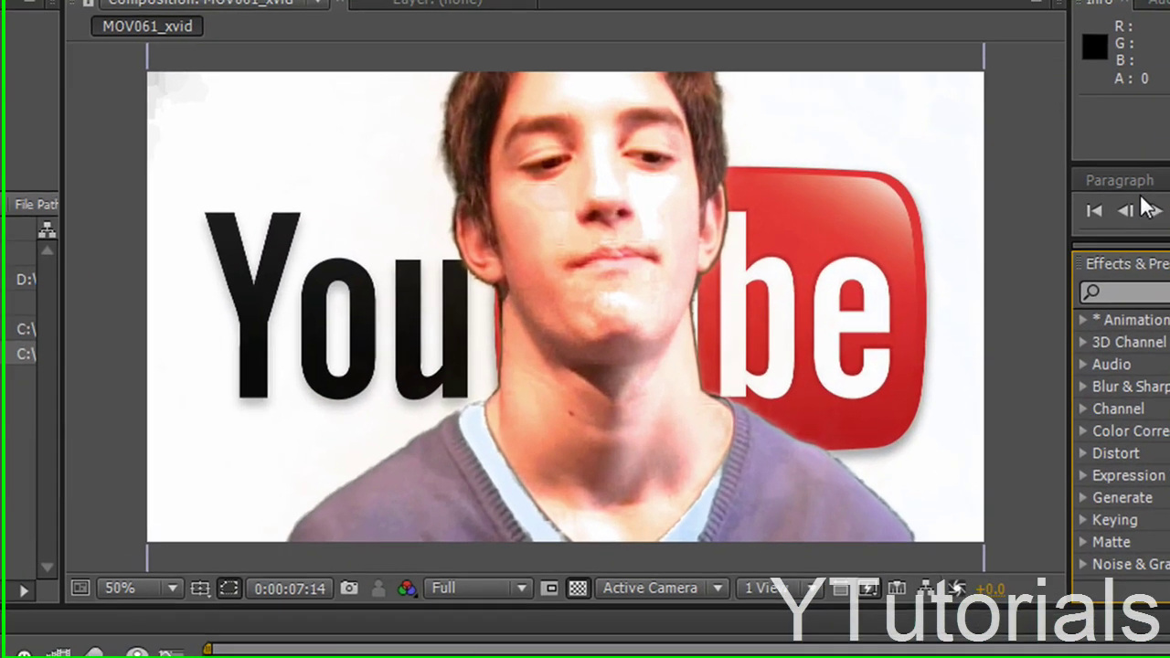
{"action": "left_click", "coordinate": [1147, 210]}
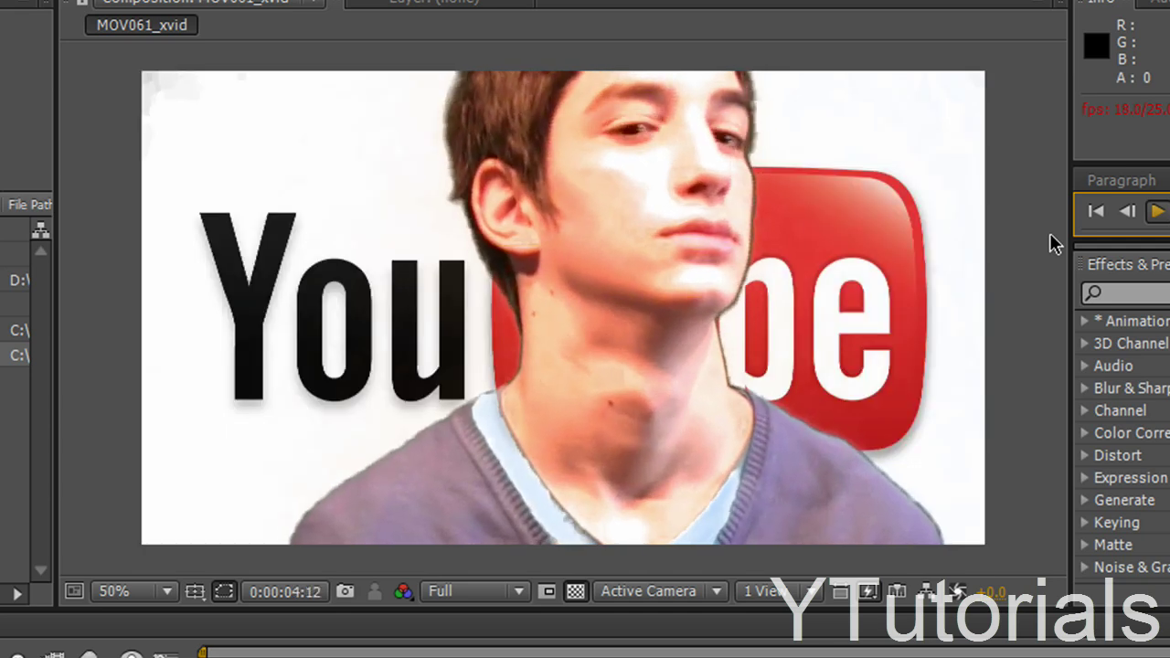
{"action": "left_click", "coordinate": [1157, 212]}
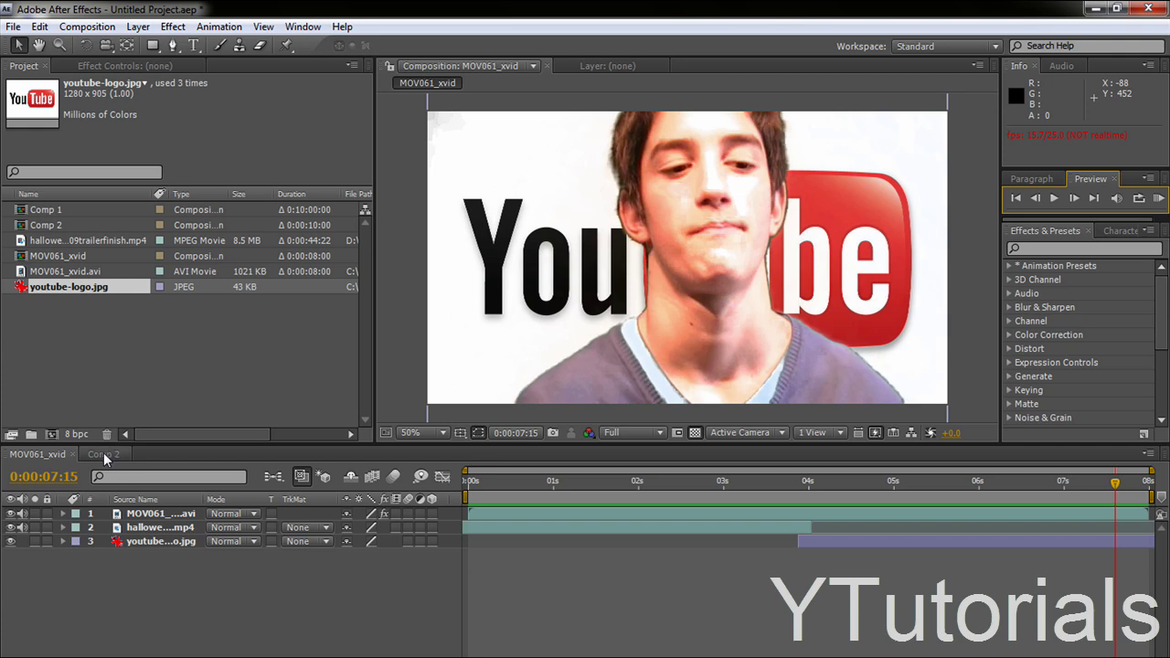
Step: Add the MOV061_xvid.avi footage to the empty Comp 2 timeline
{"action": "left_click", "coordinate": [105, 455]}
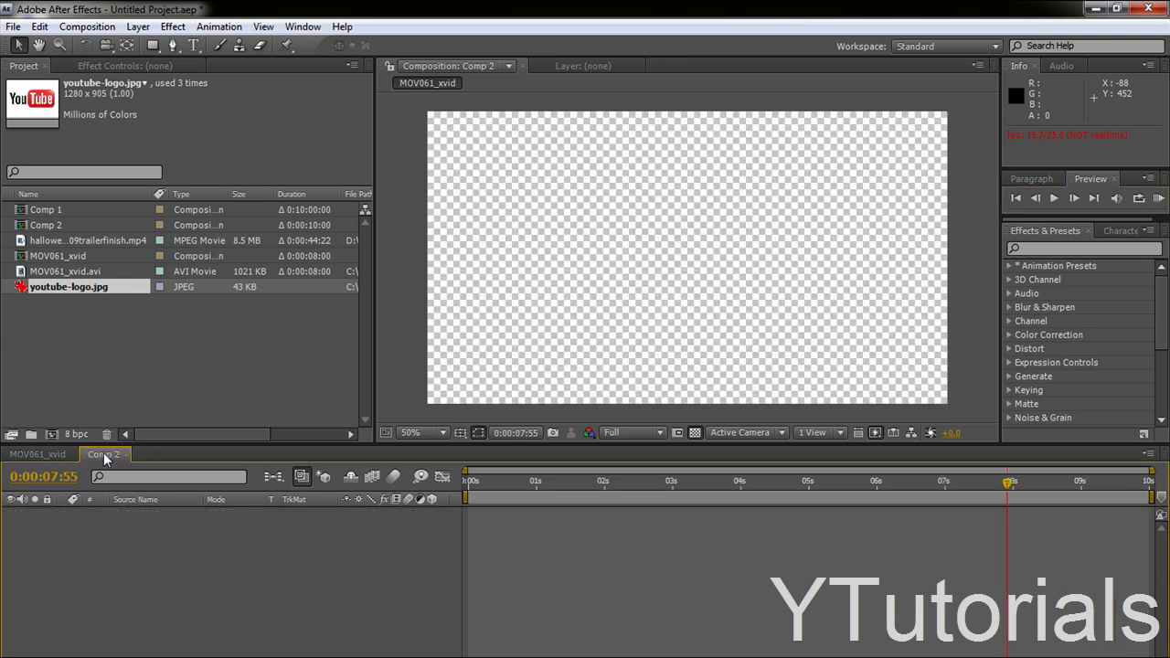
{"action": "left_click", "coordinate": [72, 271]}
{"action": "left_click_drag", "start_coordinate": [73, 279], "coordinate": [126, 550]}
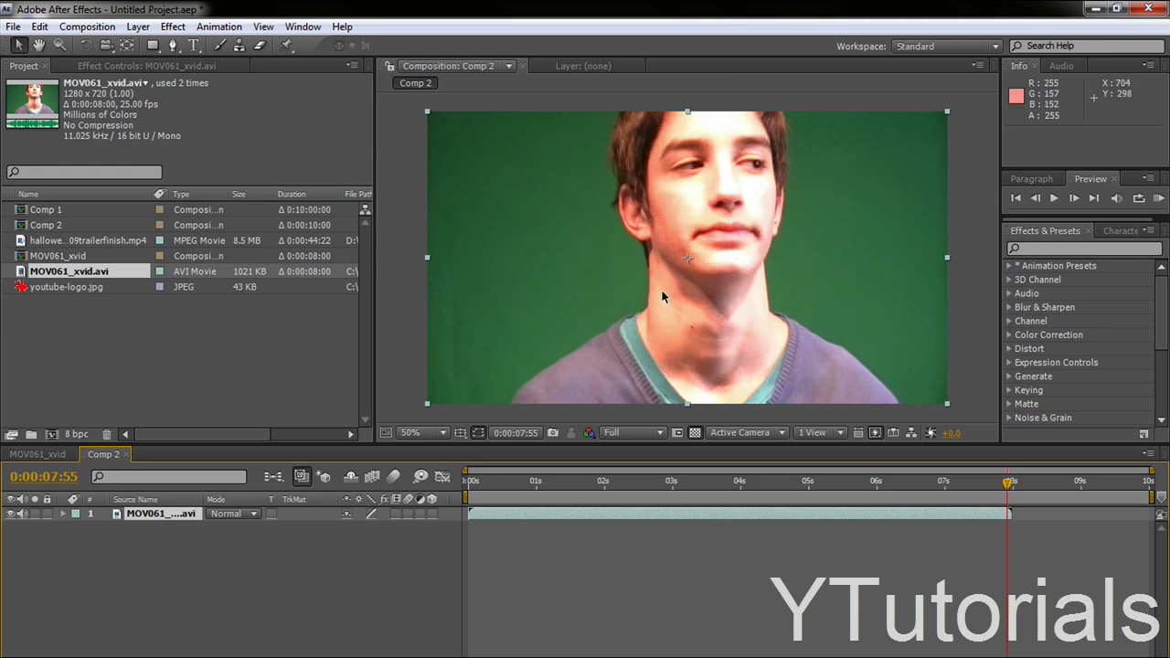
Step: Apply Keylight (1.2) to MOV061_xvid.avi and sample the green background as its Screen Colour
{"action": "left_click", "coordinate": [1009, 391]}
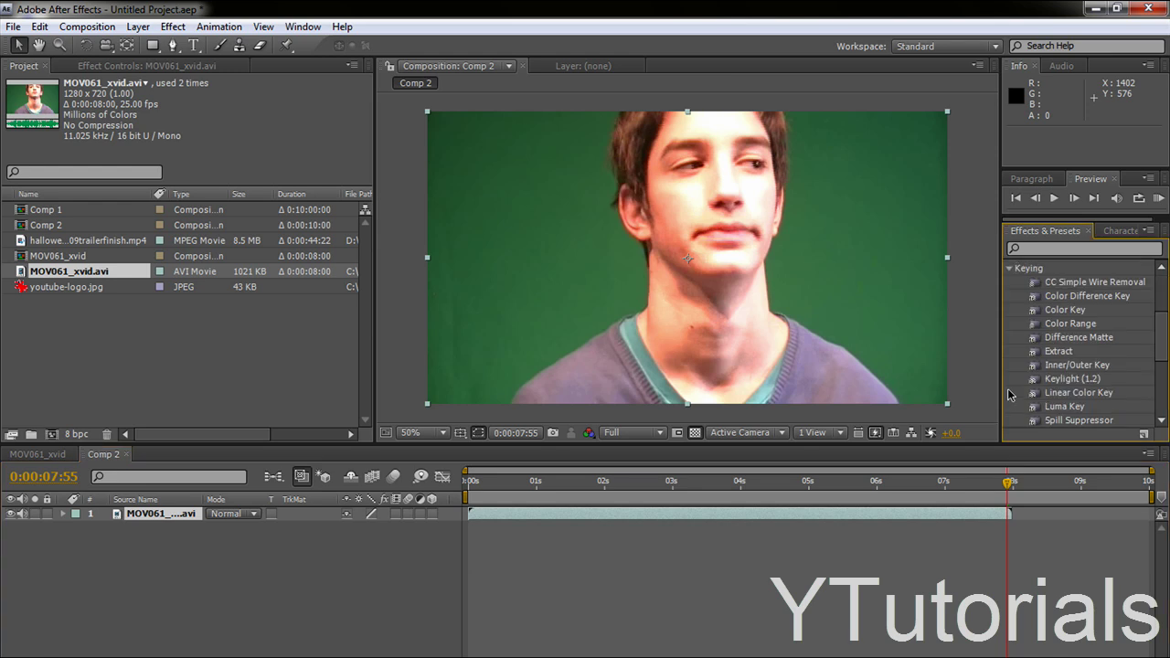
{"action": "left_click", "coordinate": [1074, 381]}
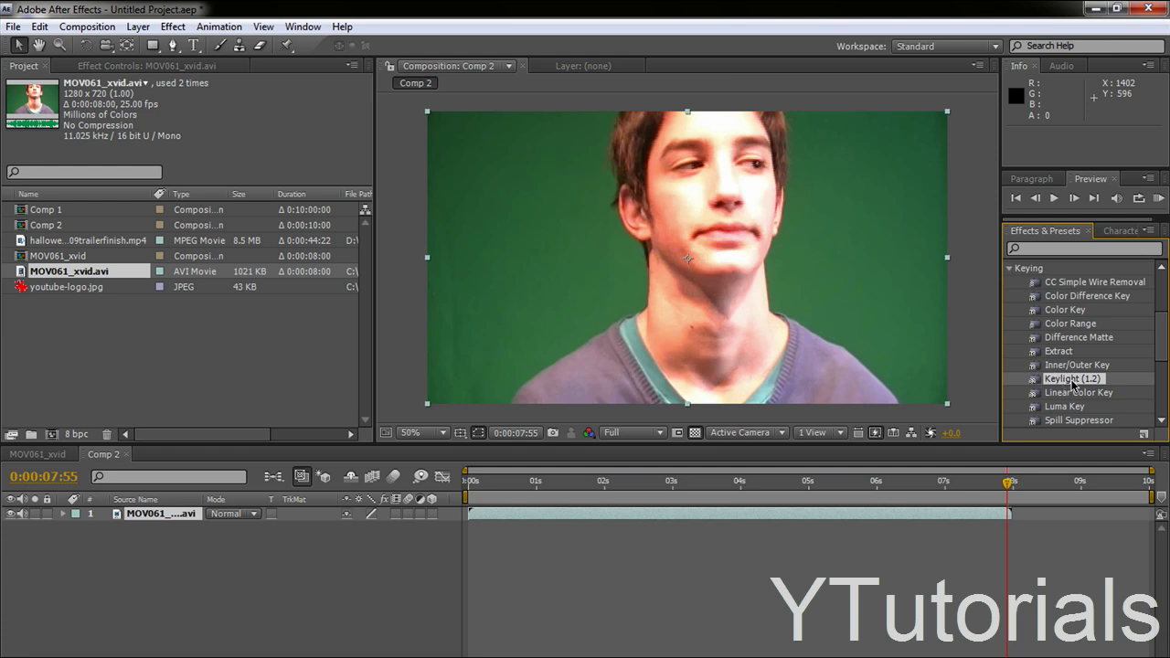
{"action": "left_click_drag", "start_coordinate": [1064, 381], "coordinate": [657, 184]}
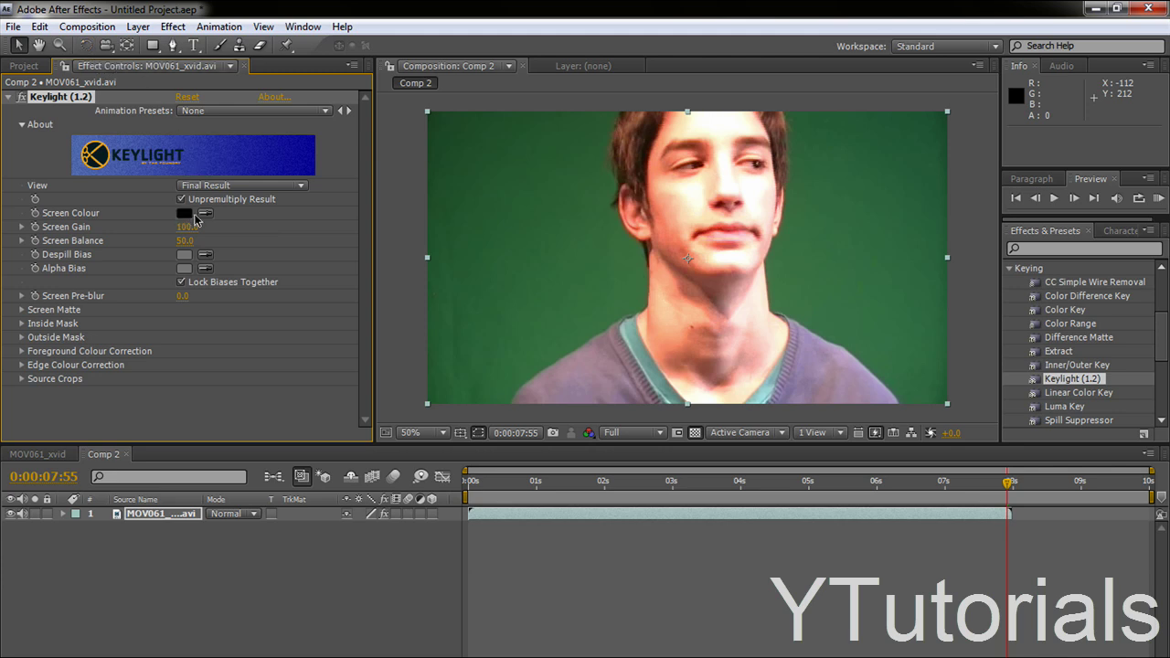
{"action": "left_click", "coordinate": [206, 212]}
{"action": "left_click", "coordinate": [546, 256]}
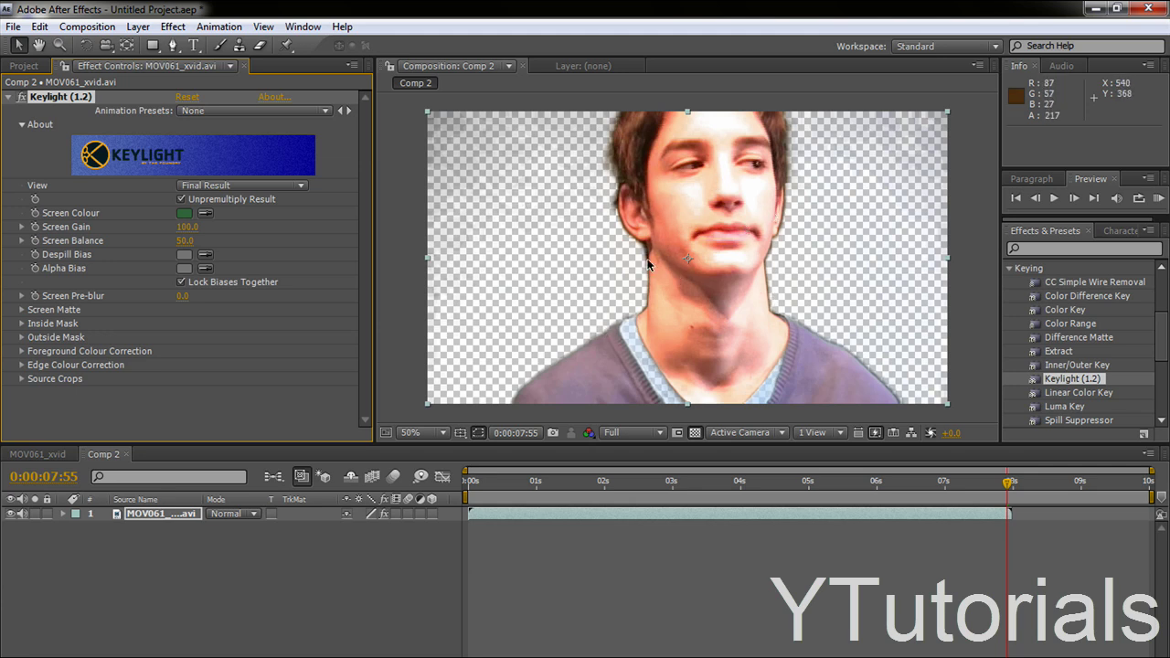
{"action": "left_click", "coordinate": [25, 67]}
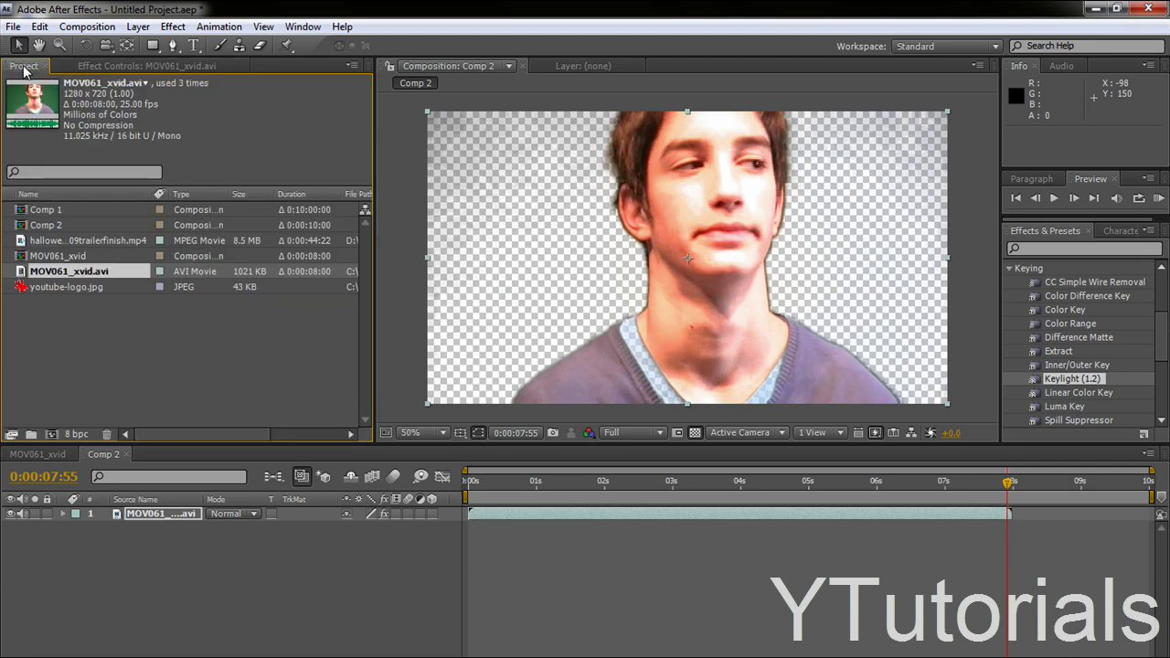
{"action": "left_click", "coordinate": [89, 242]}
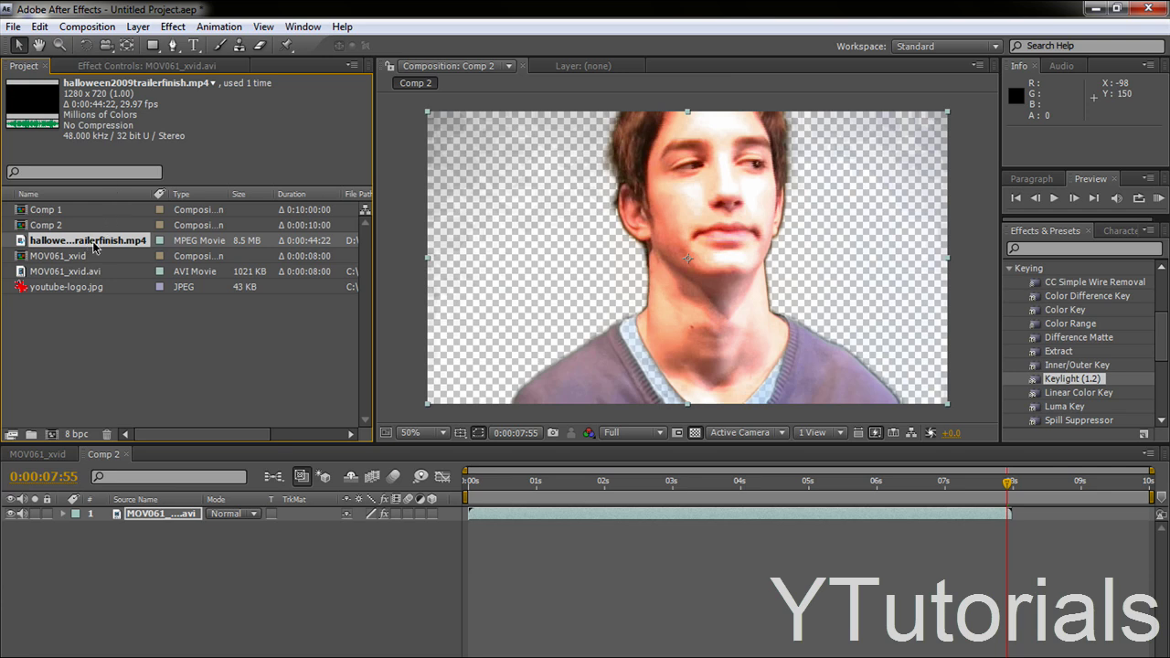
{"action": "left_click_drag", "start_coordinate": [94, 244], "coordinate": [234, 539]}
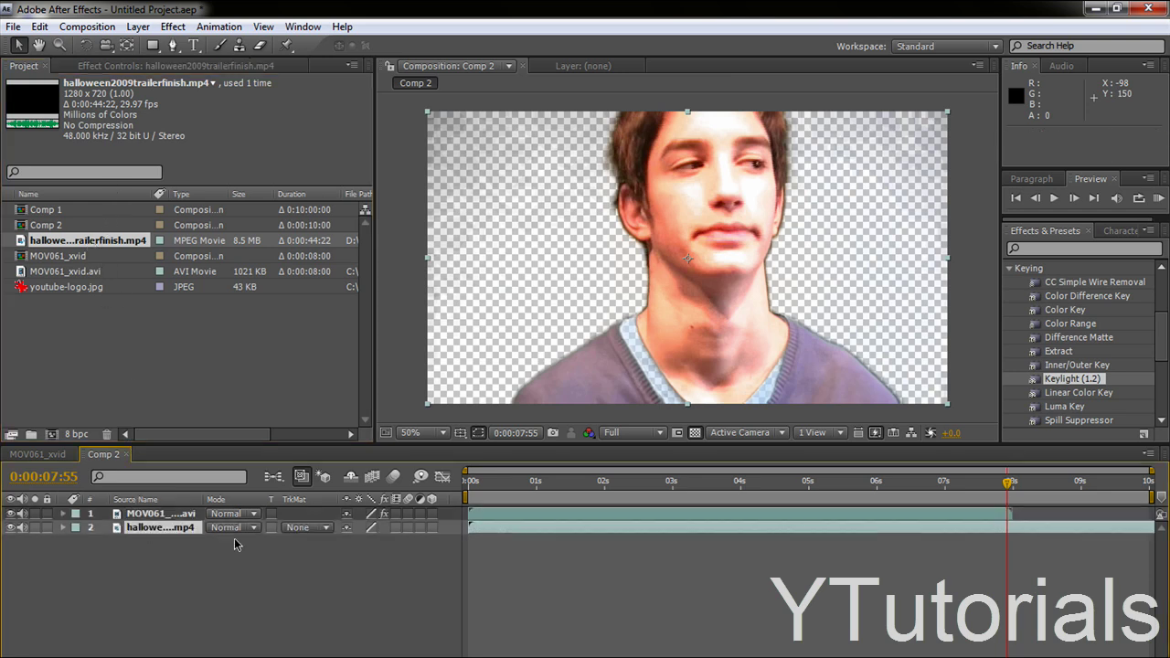
{"action": "left_click", "coordinate": [623, 482]}
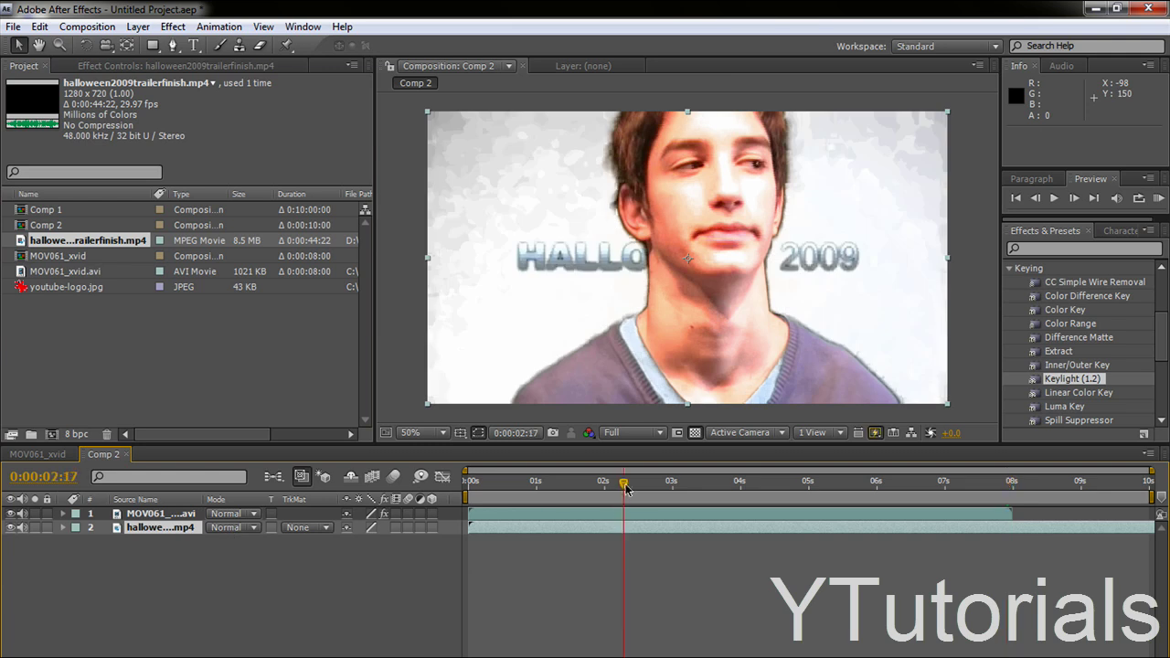
{"action": "left_click", "coordinate": [718, 484]}
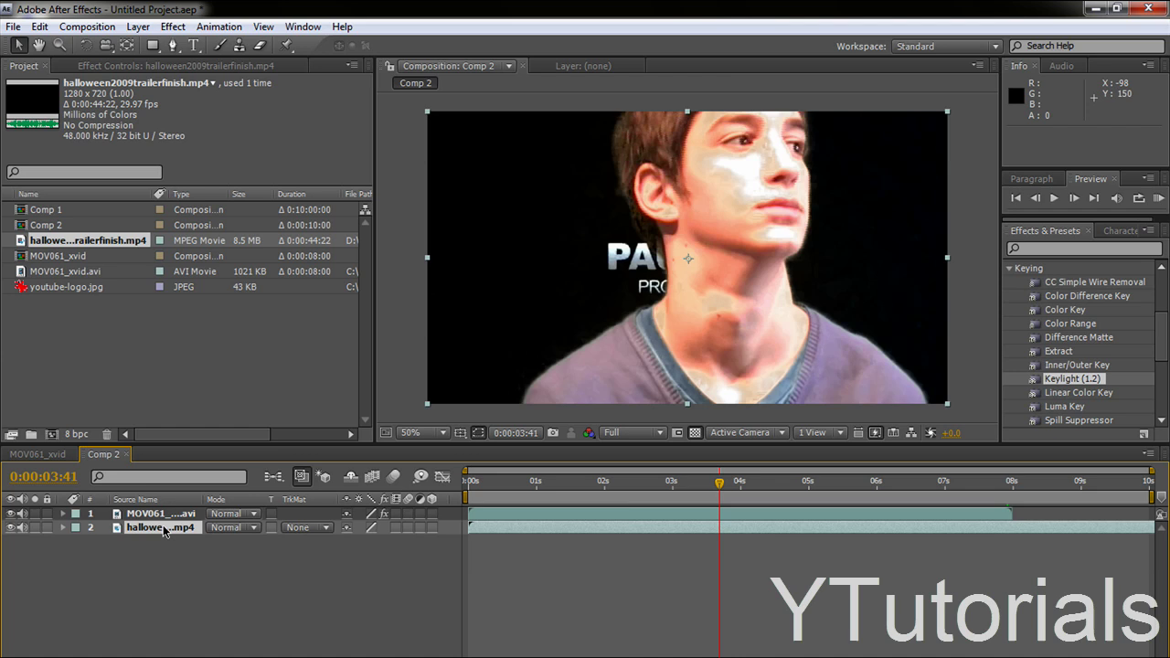
{"action": "left_click", "coordinate": [163, 530]}
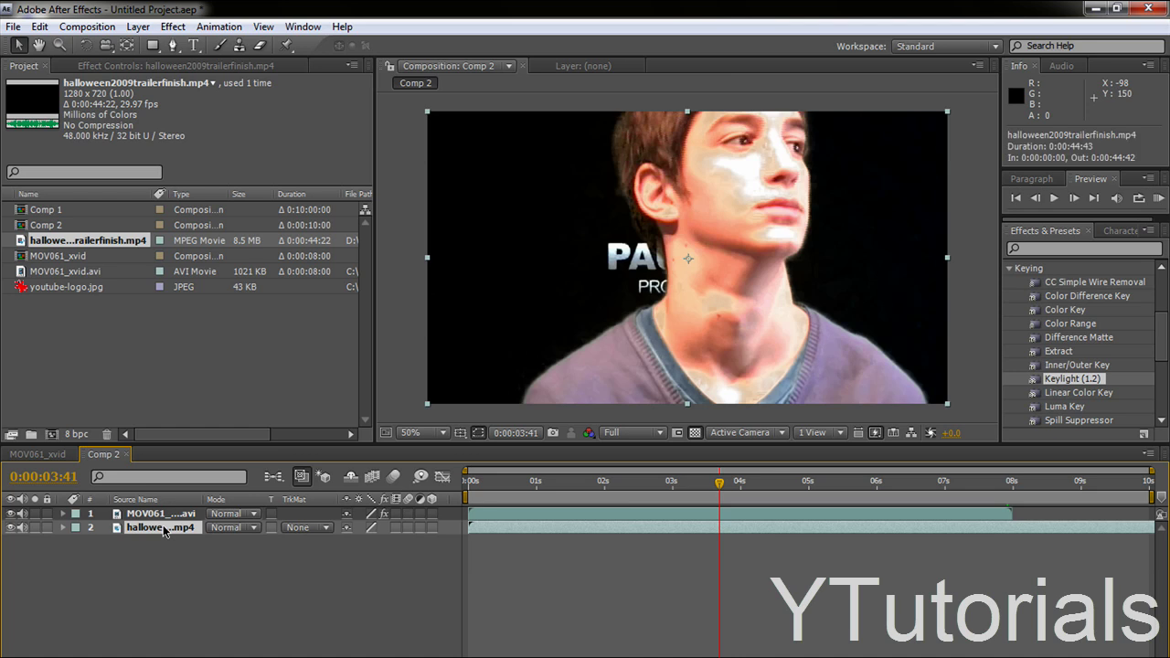
{"action": "key", "text": "Delete"}
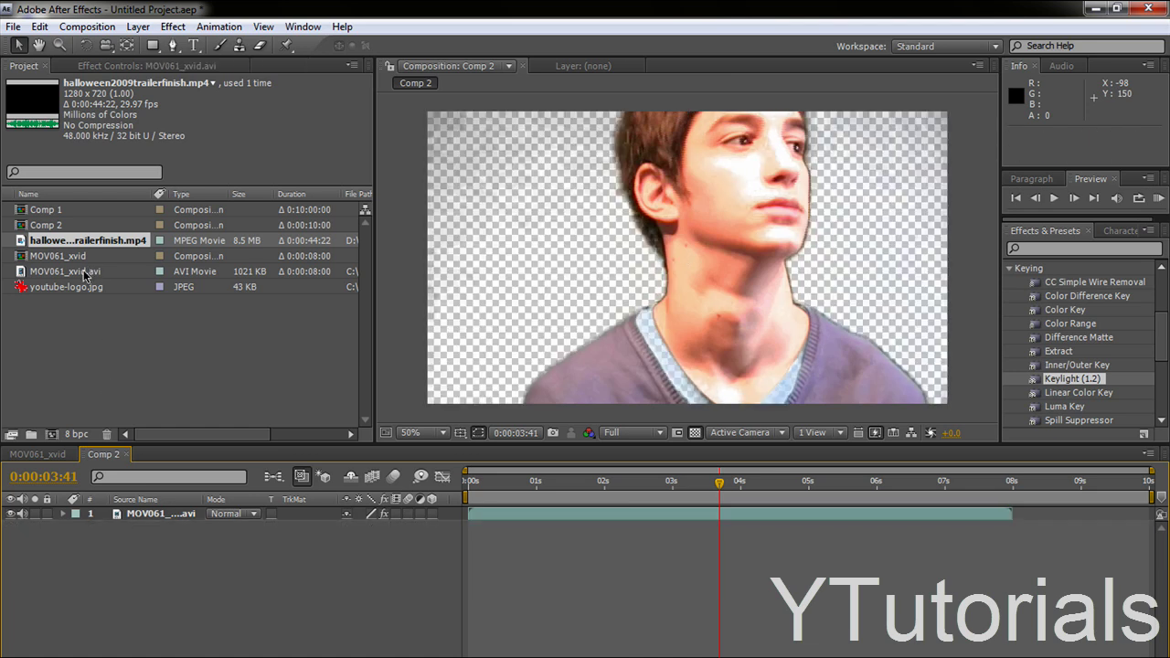
Step: Add youtube-logo.jpg beneath the keyed clip and check the key up to 0:00:04:59
{"action": "left_click_drag", "start_coordinate": [60, 292], "coordinate": [138, 522]}
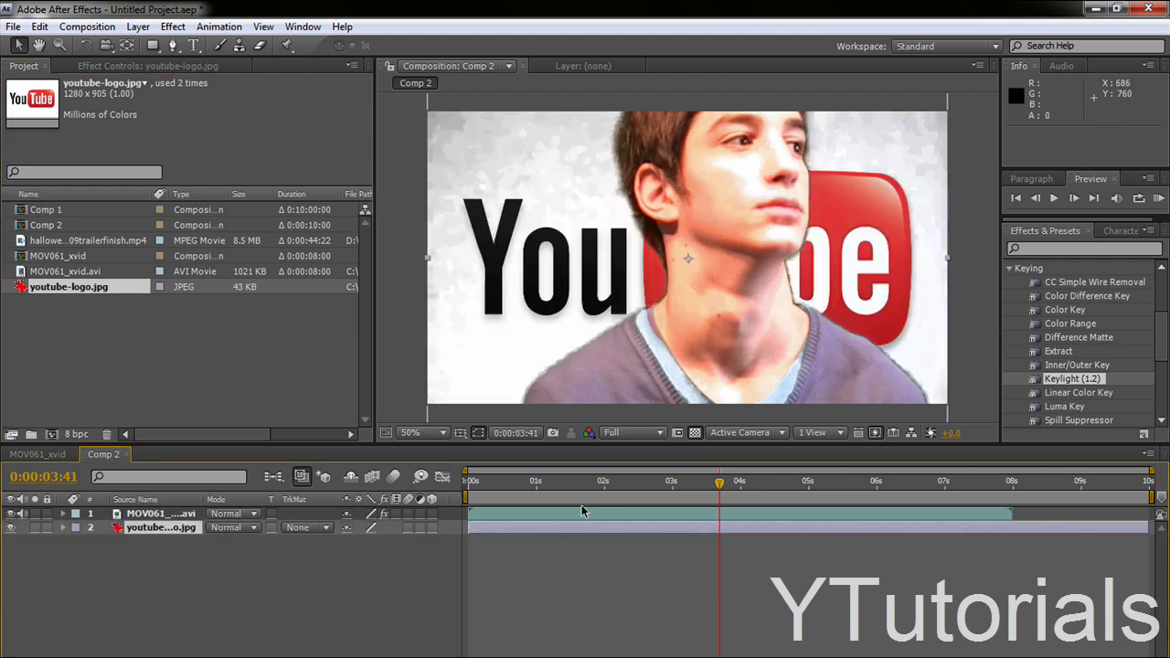
{"action": "left_click", "coordinate": [572, 482]}
{"action": "left_click", "coordinate": [717, 482]}
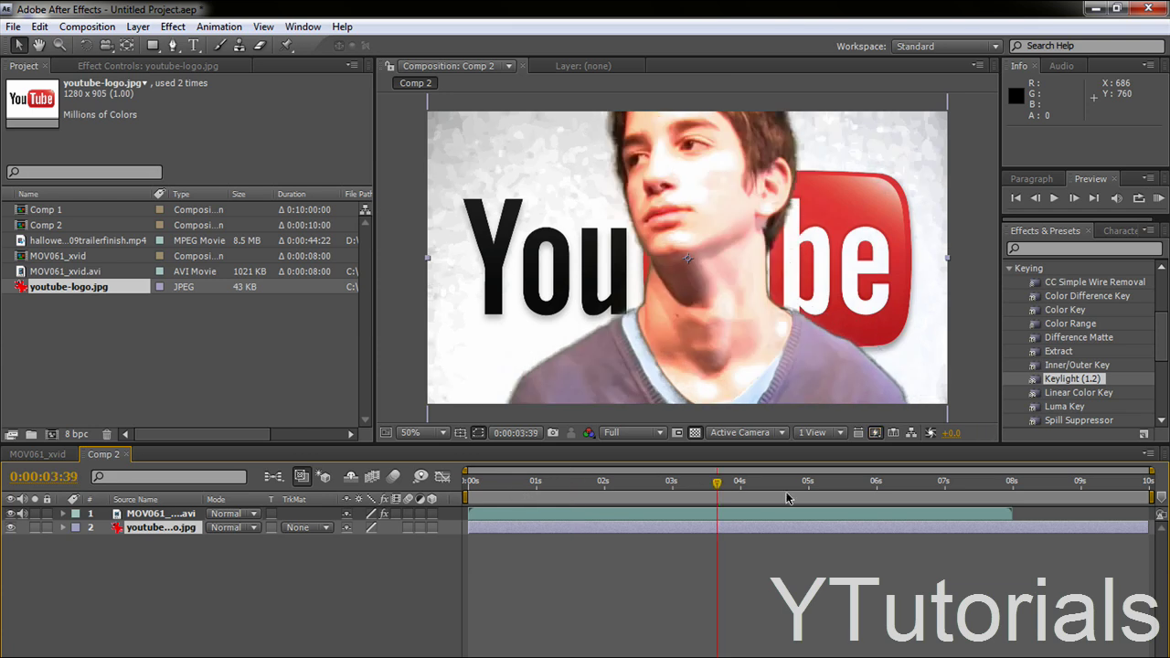
{"action": "left_click", "coordinate": [809, 483]}
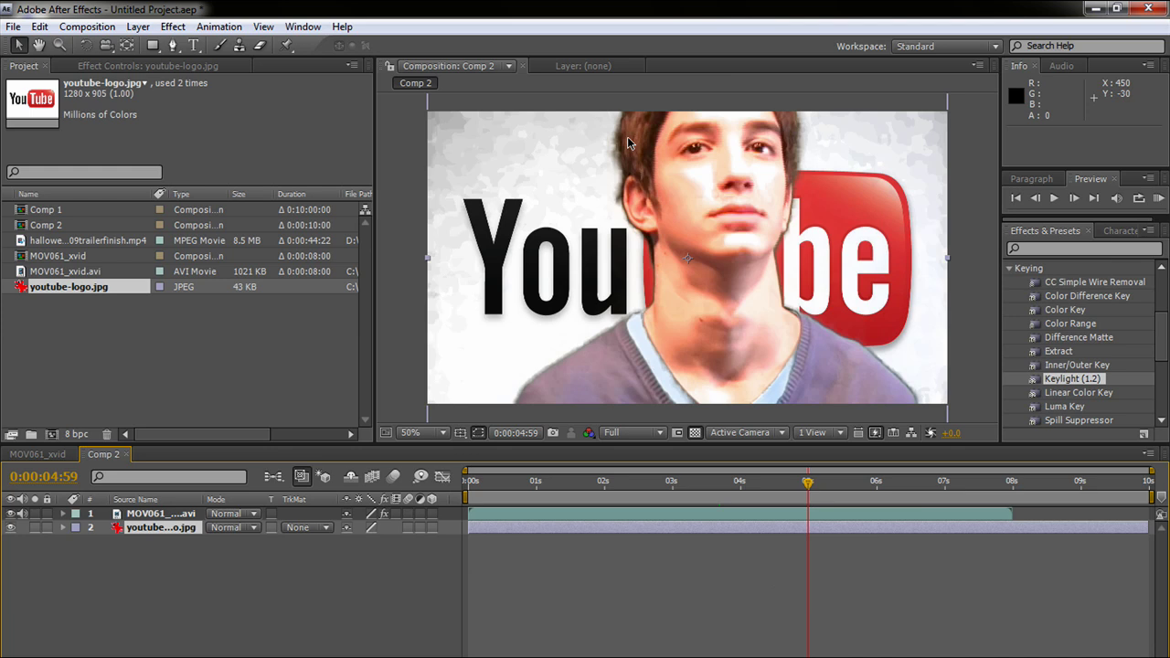
Step: Raise MOV061_xvid.avi's Keylight Screen Gain to 128.0, checking the key at 0:00:02:29 and 0:00:05:37
{"action": "left_click", "coordinate": [131, 69]}
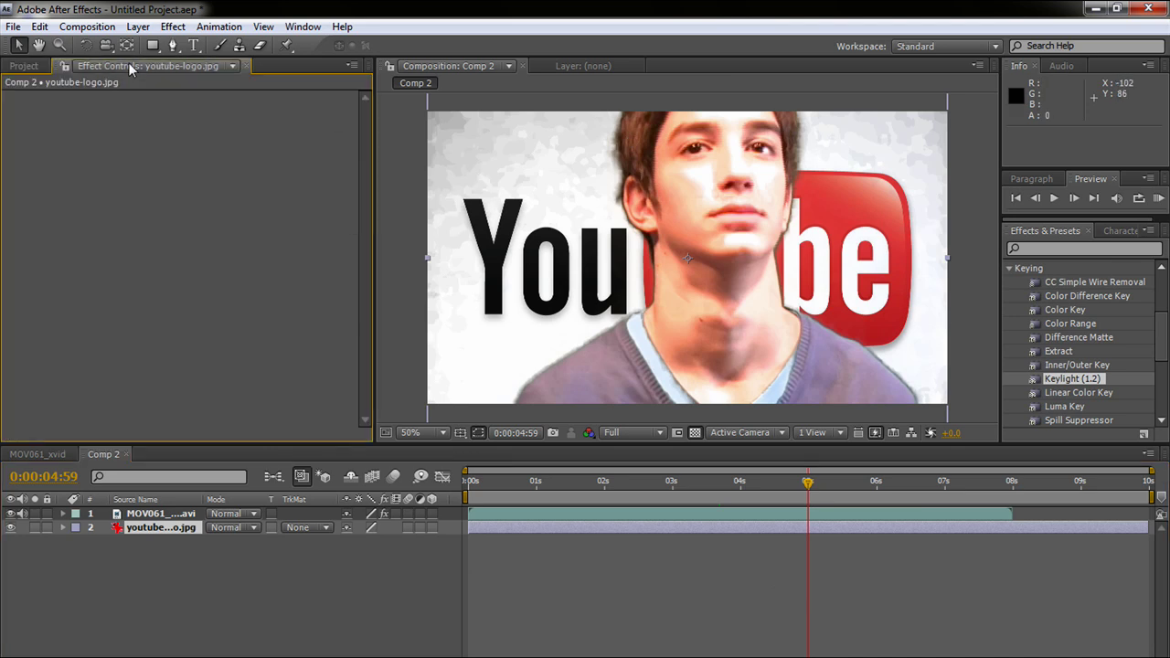
{"action": "left_click", "coordinate": [161, 515]}
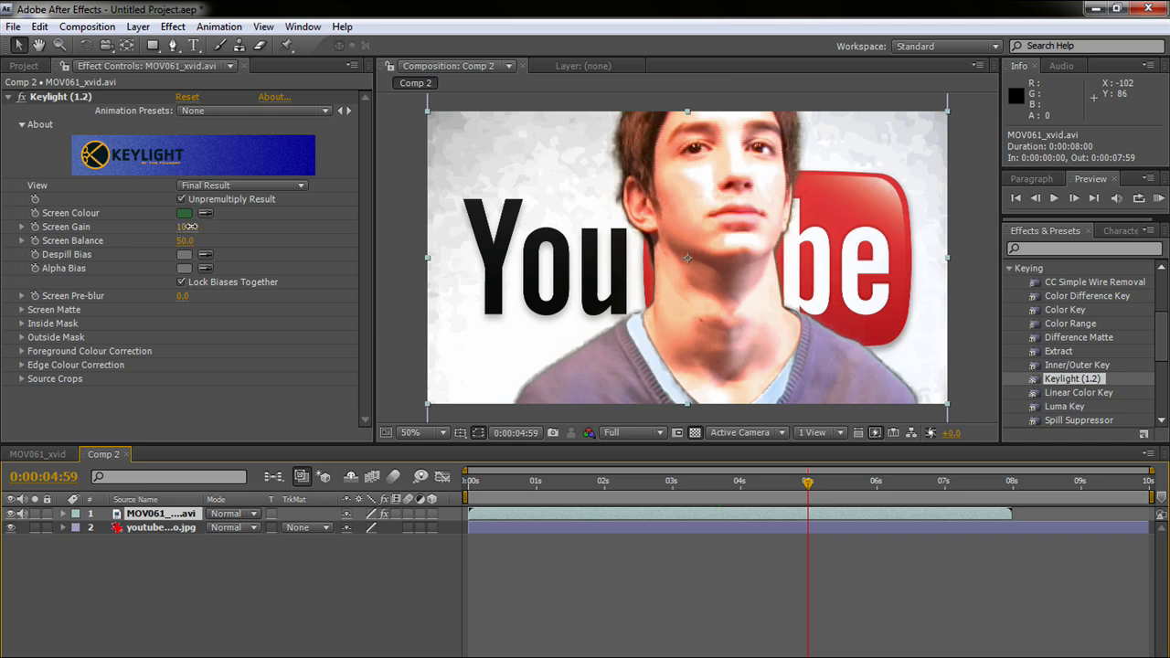
{"action": "left_click_drag", "start_coordinate": [188, 225], "coordinate": [213, 226]}
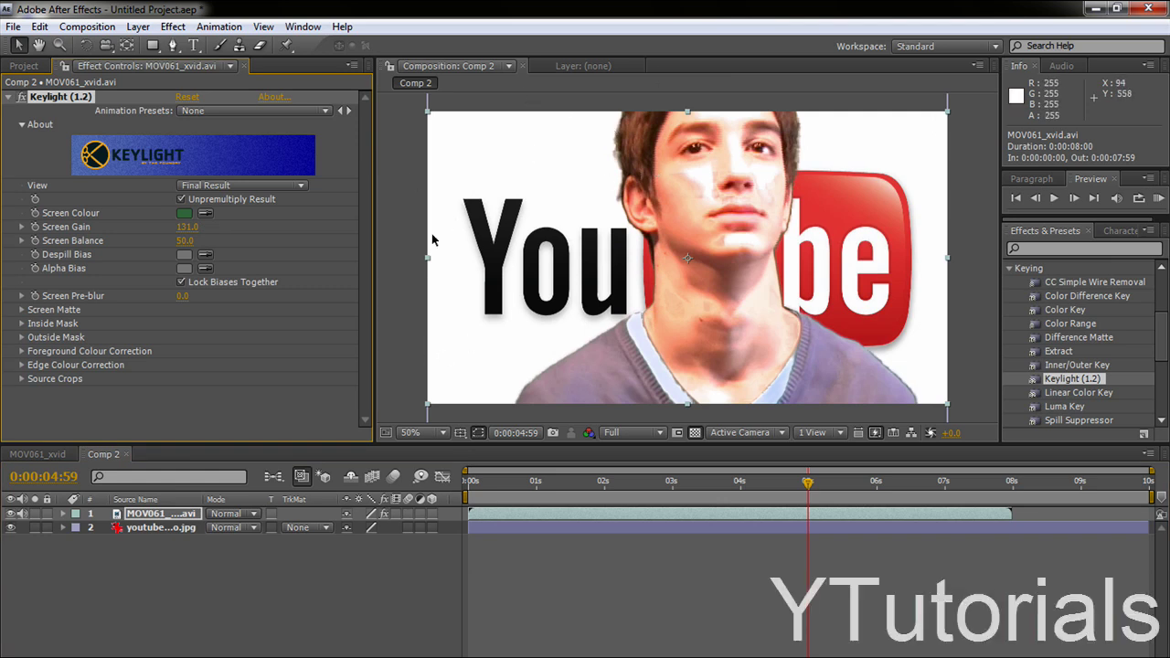
{"action": "mouse_move", "coordinate": [187, 227]}
{"action": "left_mouse_down"}
{"action": "mouse_move", "coordinate": [162, 226]}
{"action": "mouse_move", "coordinate": [186, 227]}
{"action": "left_mouse_up"}
{"action": "left_click", "coordinate": [637, 483]}
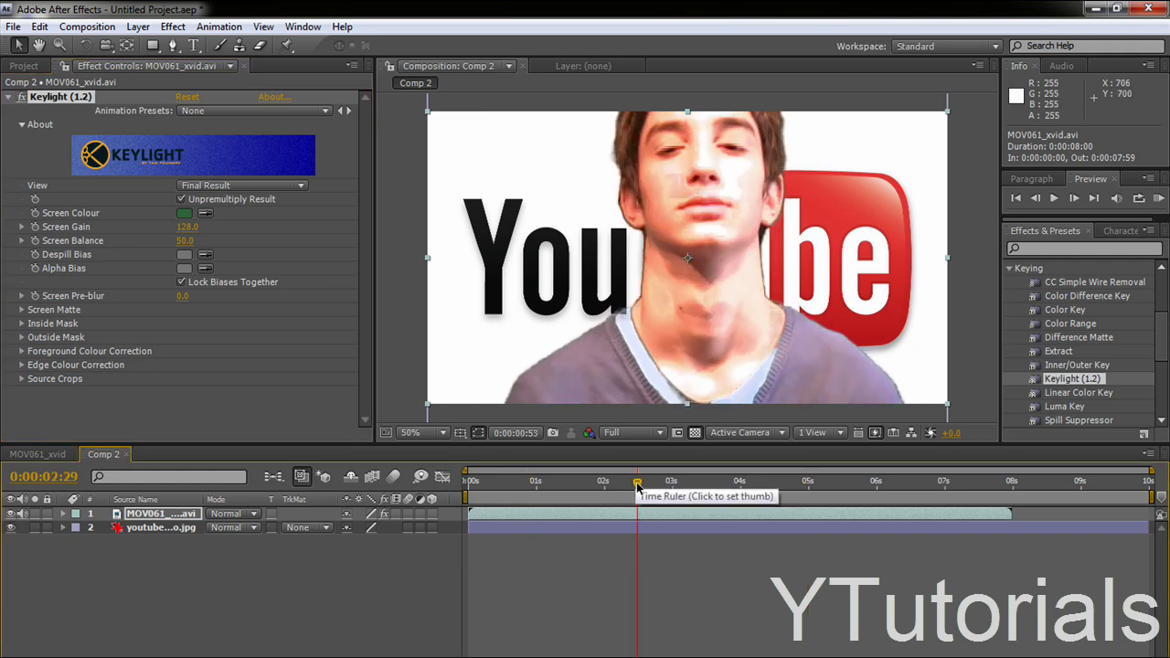
{"action": "left_click", "coordinate": [851, 482]}
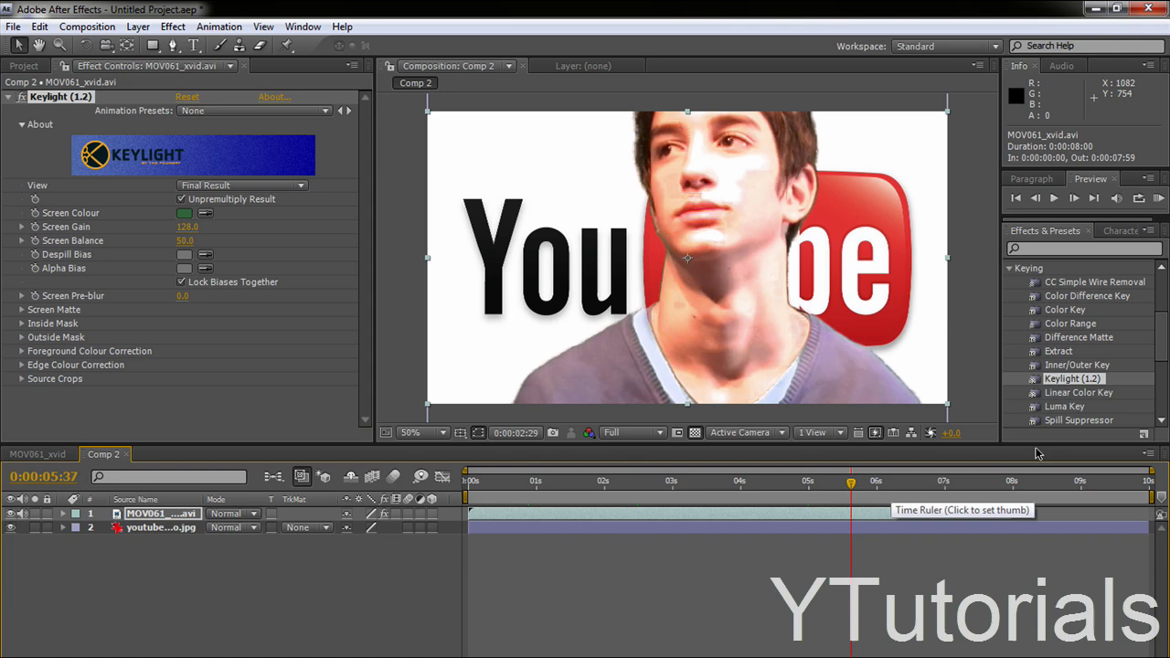